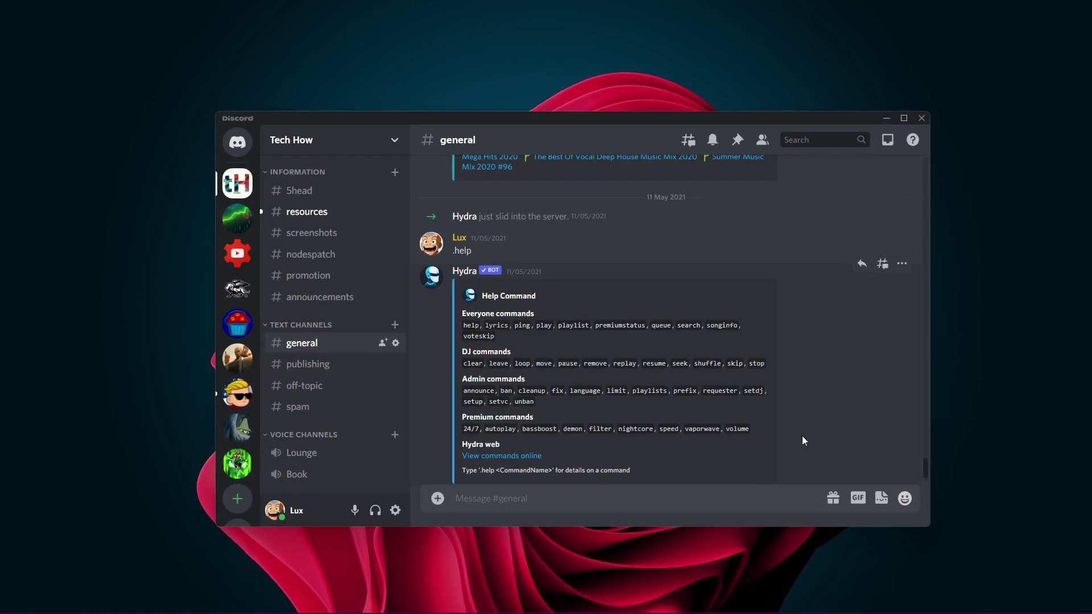
Join the Lounge voice channel, review the application and screen sources offered for screen sharing, and leave the channel without going live
{"action": "left_click", "coordinate": [337, 454]}
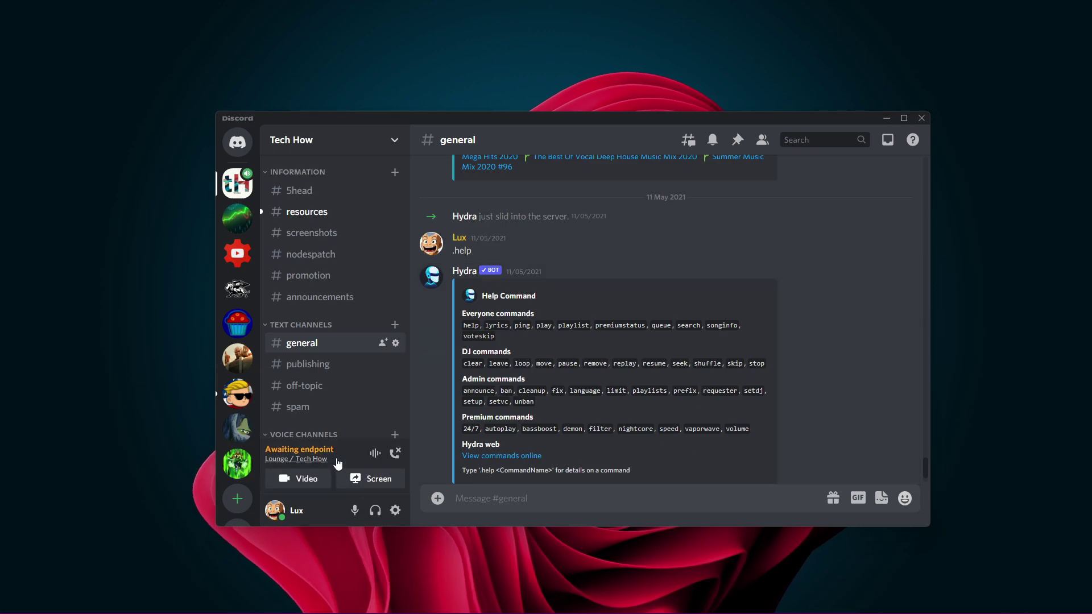
{"action": "left_click", "coordinate": [366, 485]}
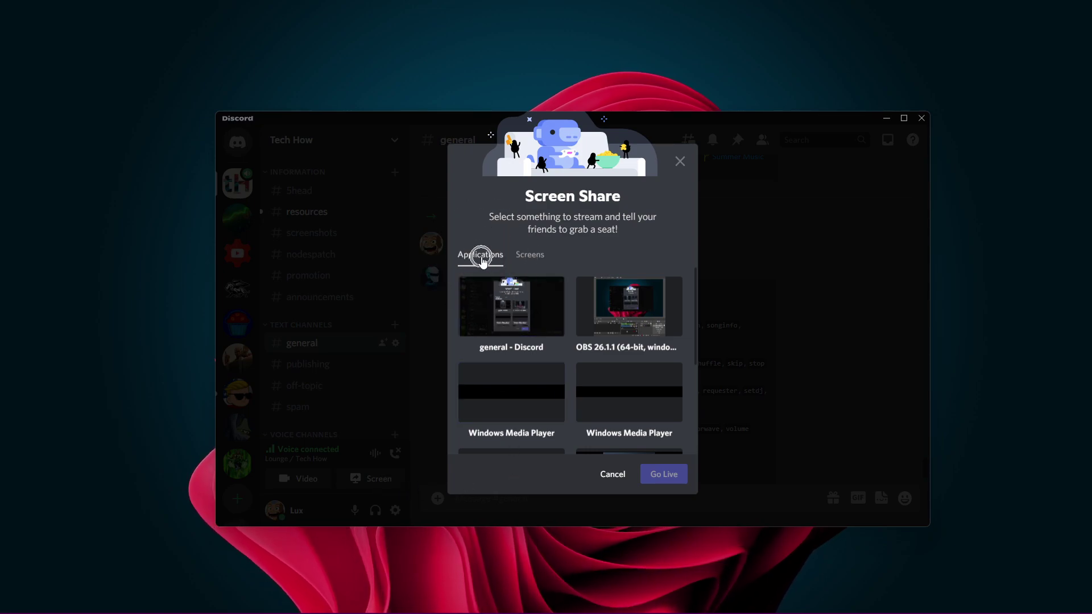
{"action": "left_click", "coordinate": [520, 262]}
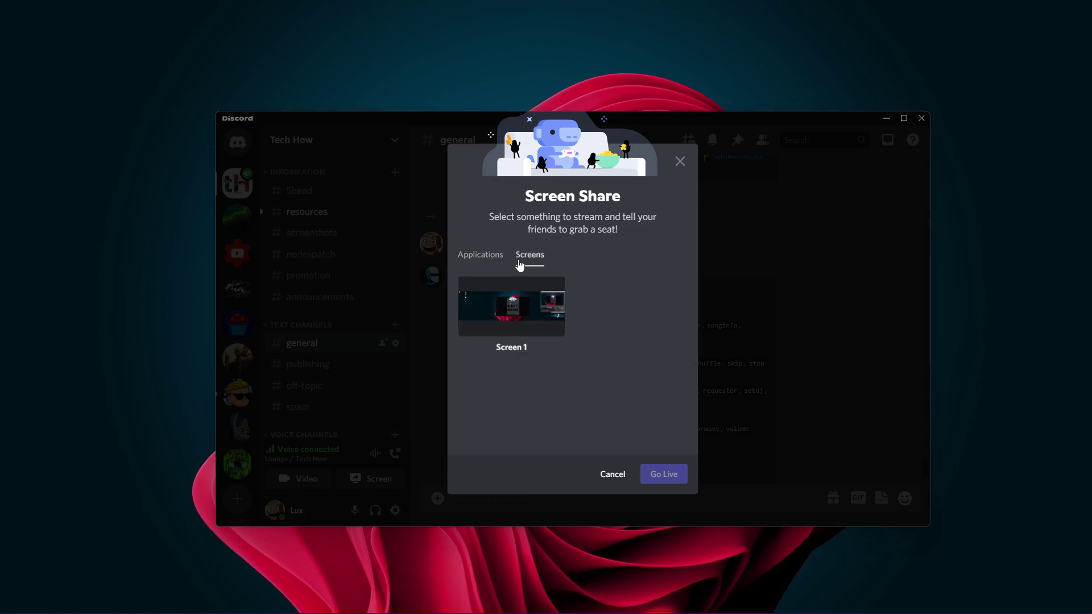
{"action": "left_click", "coordinate": [492, 261]}
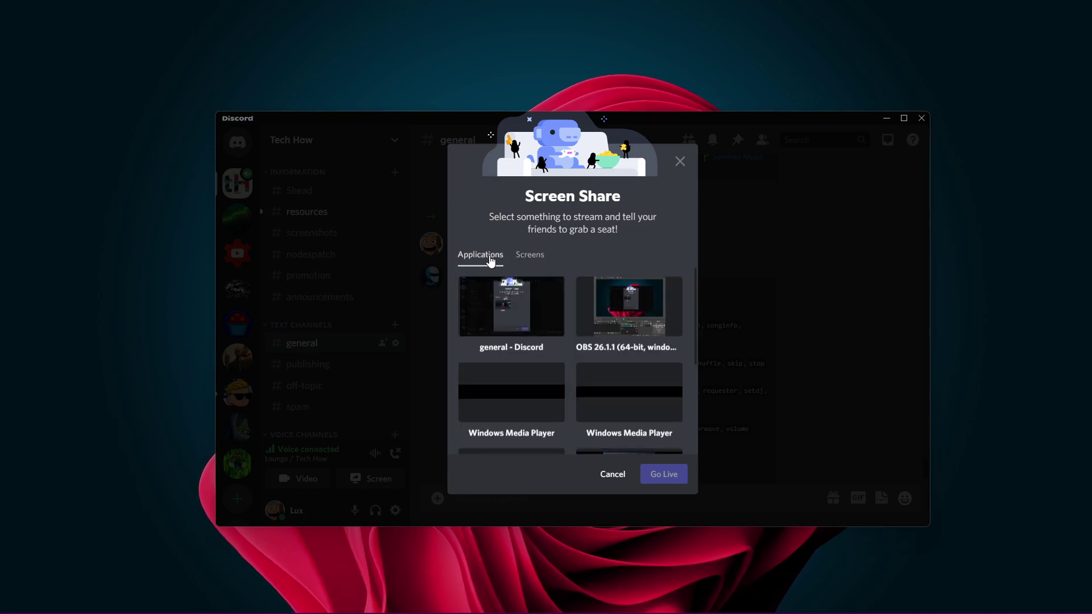
{"action": "mouse_move", "coordinate": [699, 276]}
{"action": "left_mouse_down"}
{"action": "mouse_move", "coordinate": [698, 319]}
{"action": "mouse_move", "coordinate": [692, 264]}
{"action": "left_mouse_up"}
{"action": "left_click", "coordinate": [537, 307]}
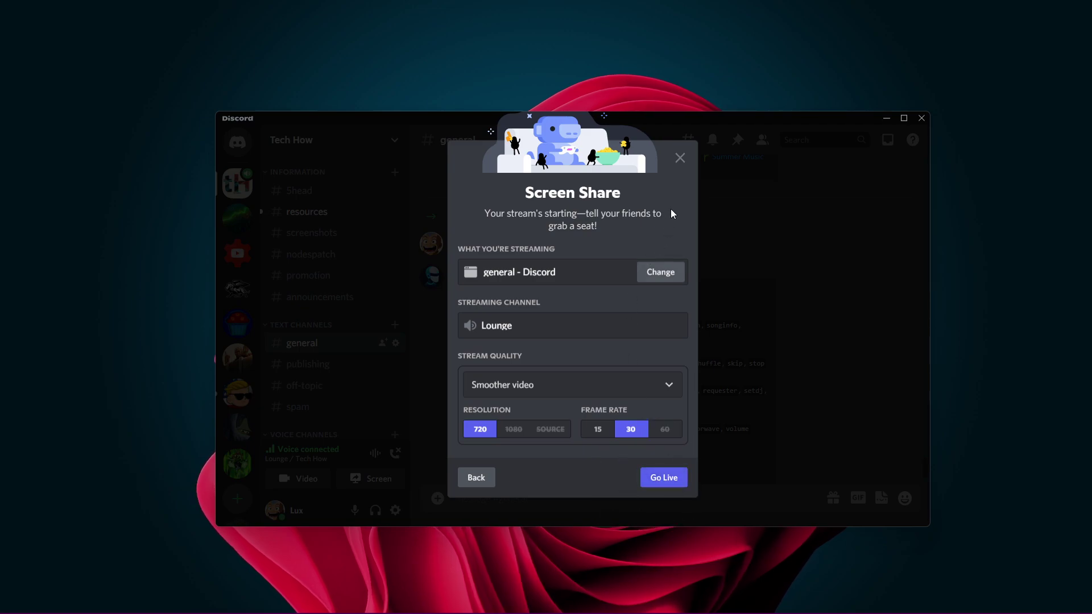
{"action": "left_click", "coordinate": [681, 159]}
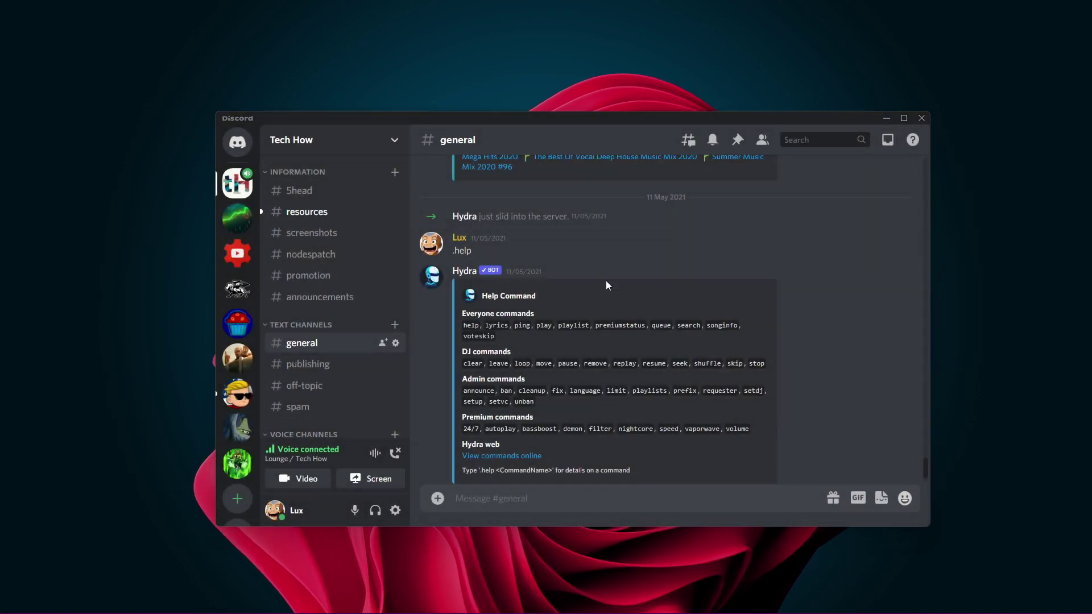
{"action": "left_click", "coordinate": [395, 453]}
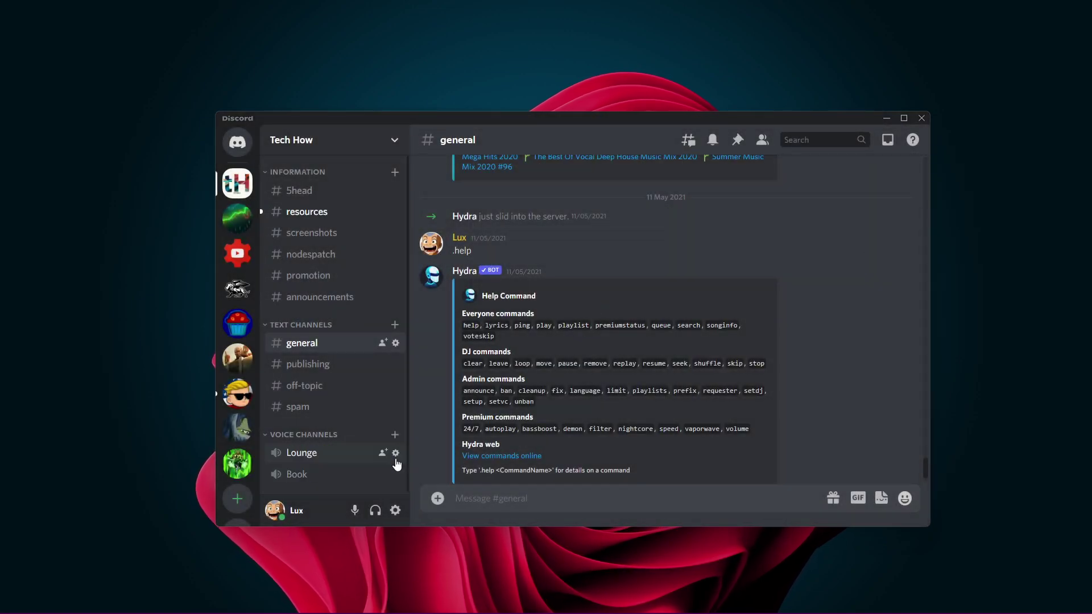
Open the Voice & video section of the user settings
{"action": "left_click", "coordinate": [394, 510]}
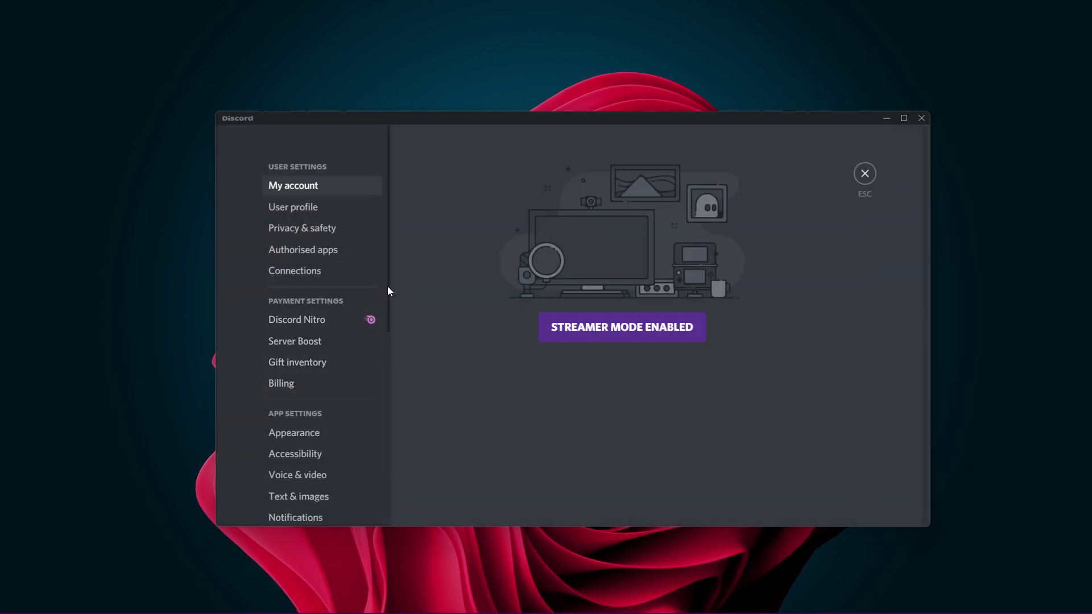
{"action": "left_click_drag", "start_coordinate": [390, 293], "coordinate": [388, 380]}
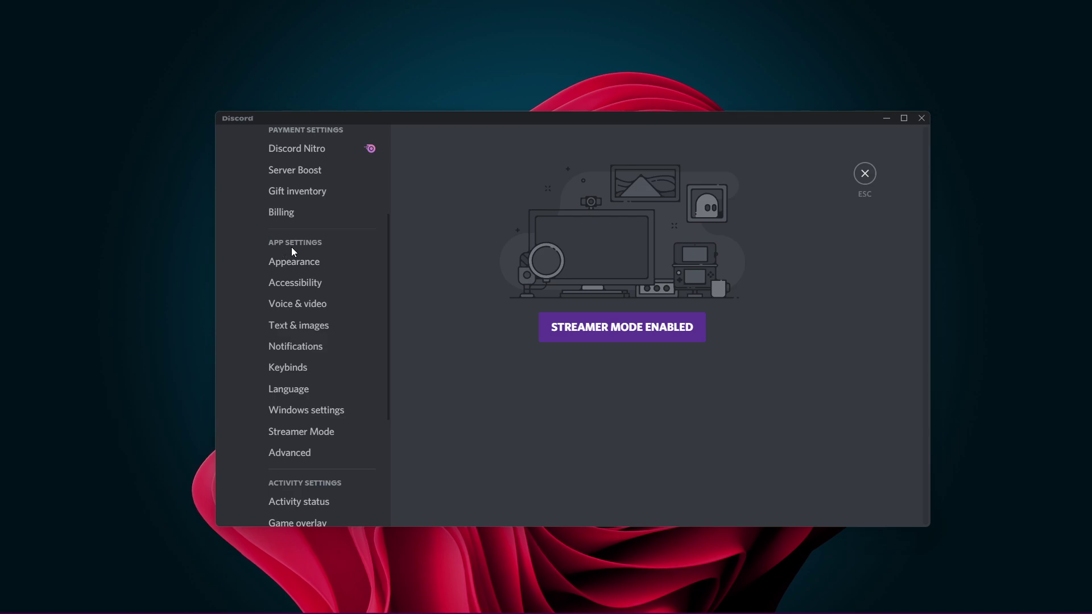
{"action": "left_click", "coordinate": [297, 306]}
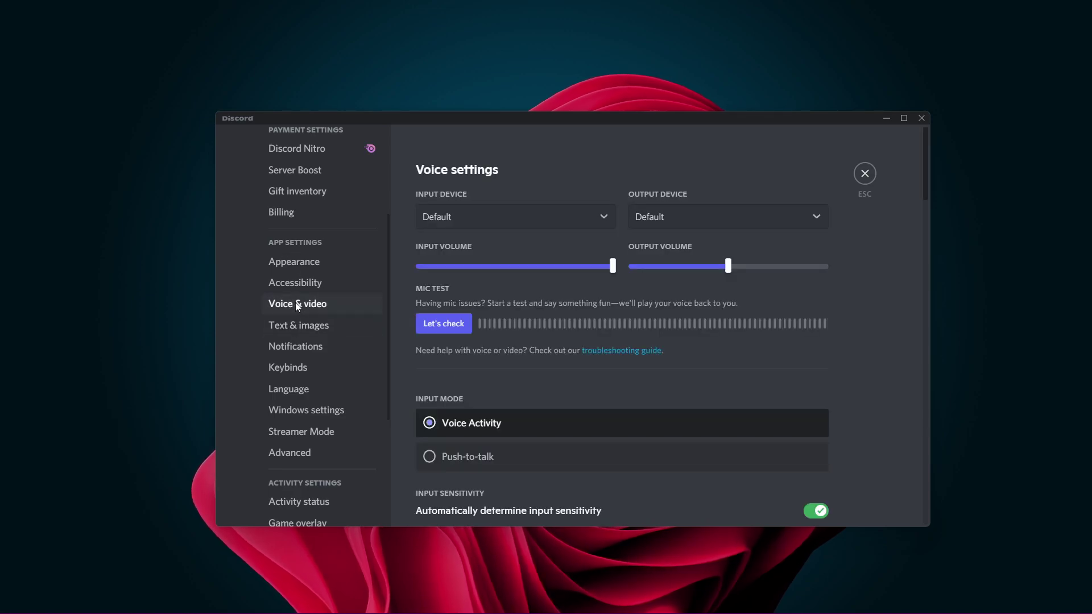
Try Microphone (Scarlett 2i4 USB) as the input device and Headphones (AirPods Max) as the output device, returning each to Default
{"action": "left_click", "coordinate": [604, 218]}
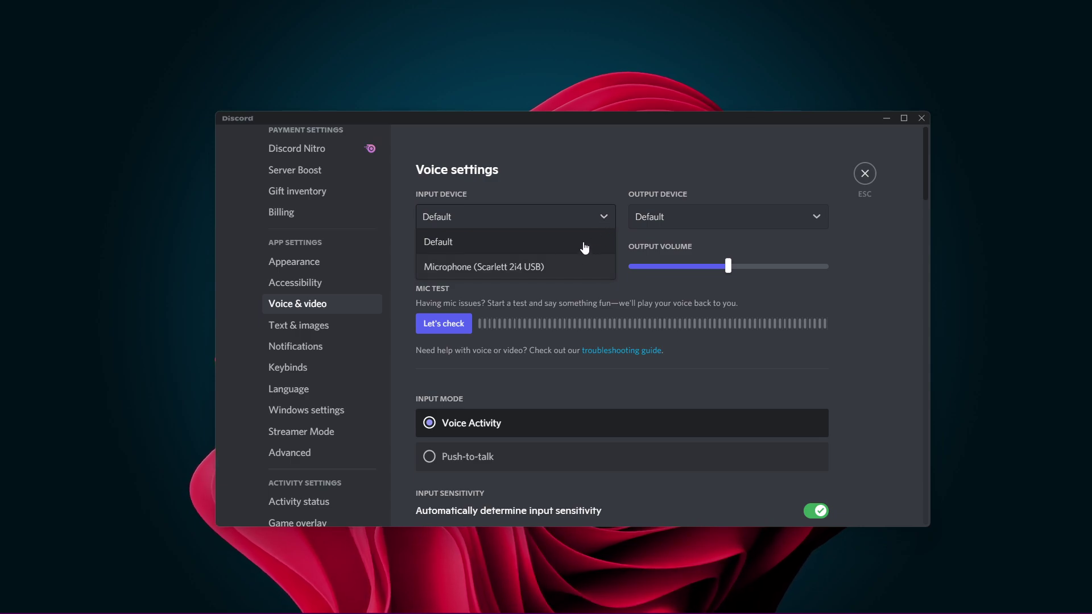
{"action": "left_click", "coordinate": [588, 268]}
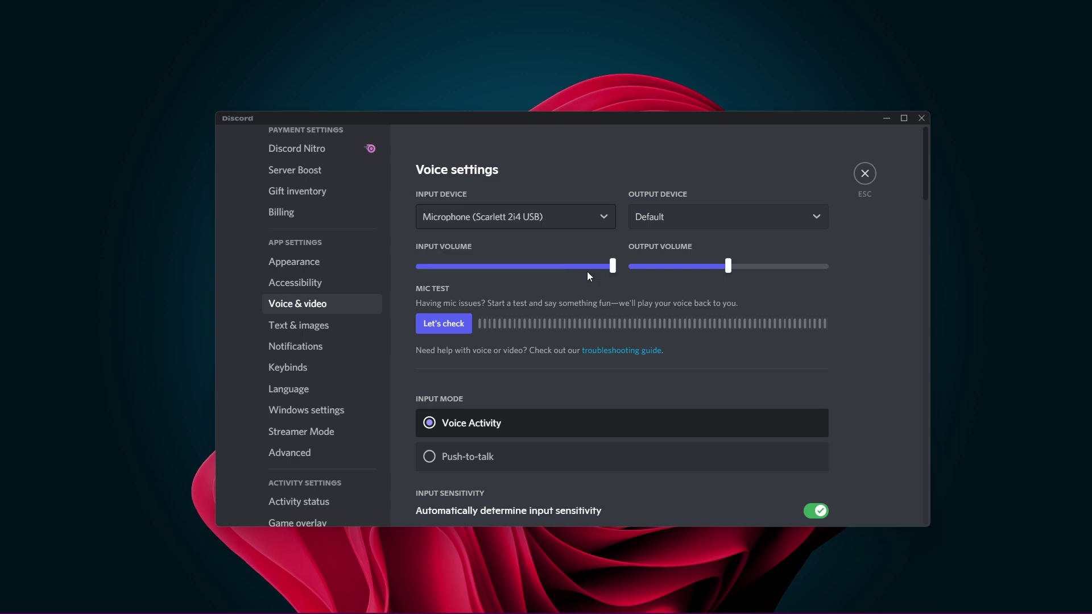
{"action": "left_click", "coordinate": [603, 218]}
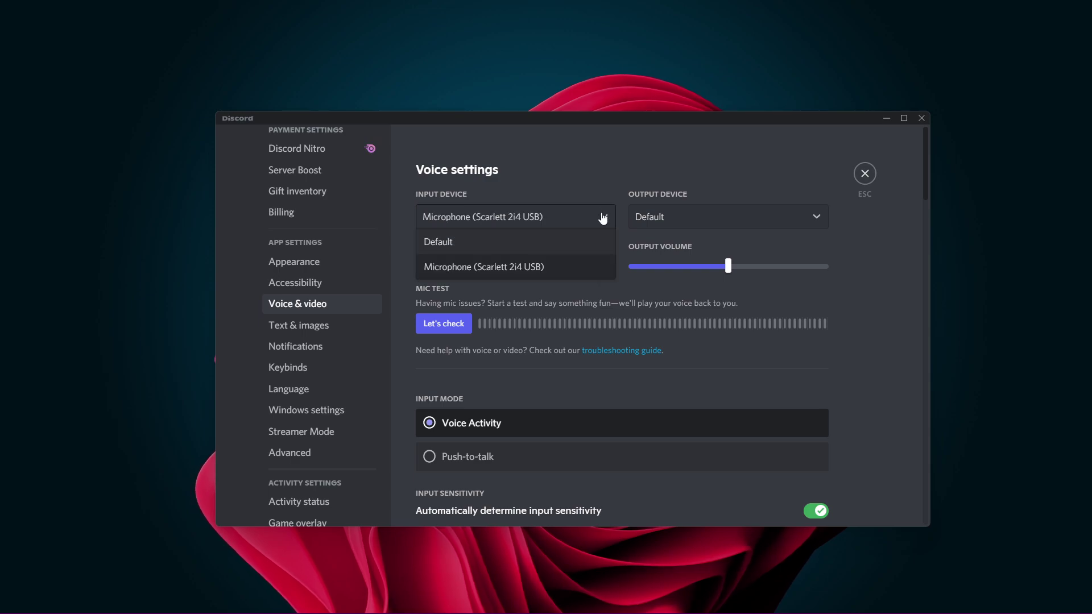
{"action": "left_click", "coordinate": [581, 244]}
{"action": "left_click", "coordinate": [785, 218]}
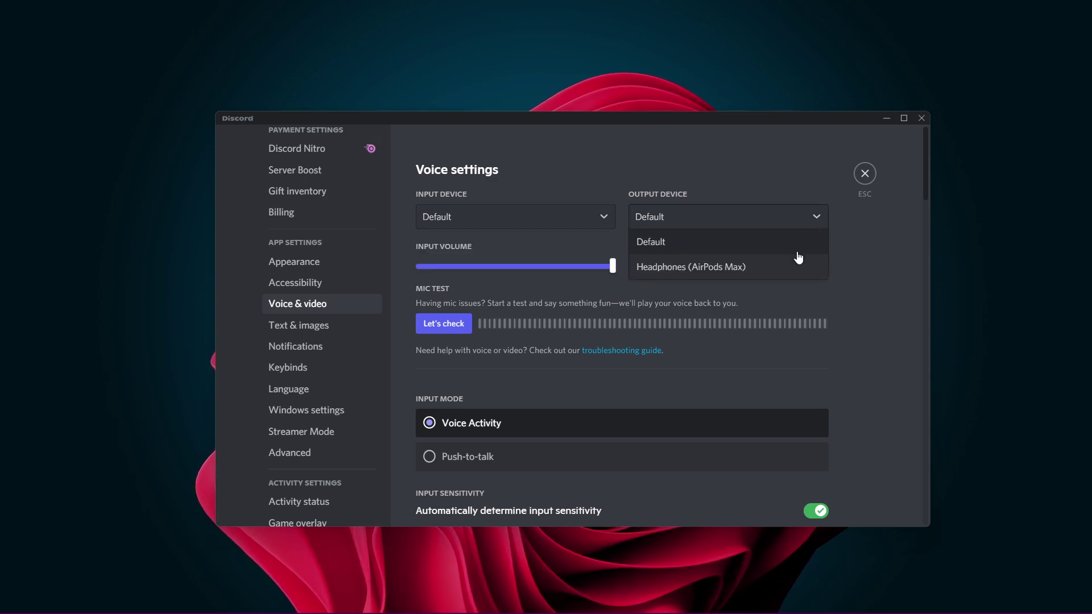
{"action": "left_click", "coordinate": [796, 262]}
{"action": "left_click", "coordinate": [817, 217]}
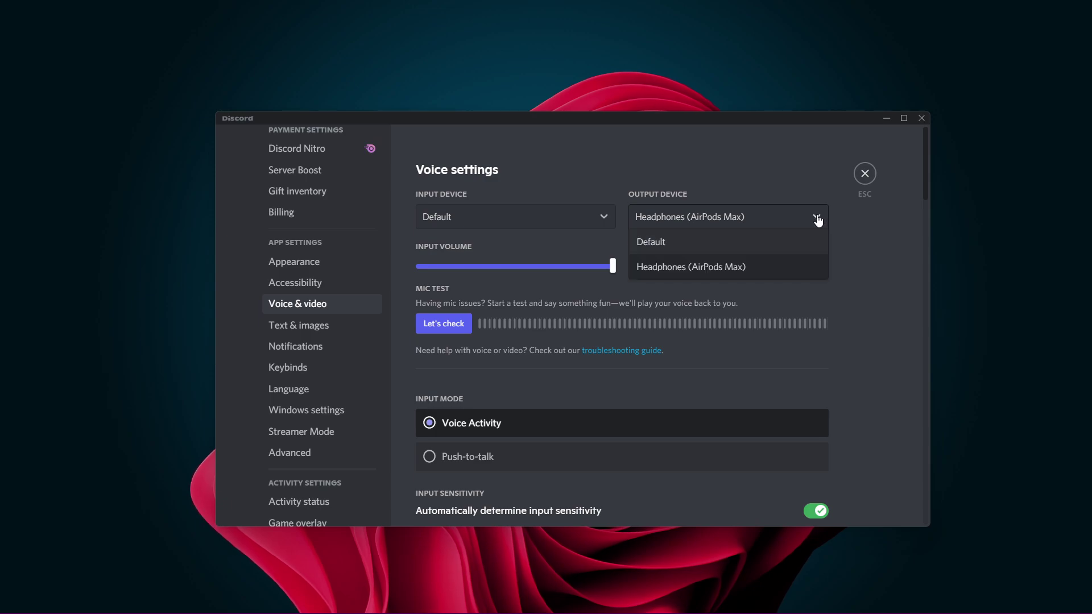
{"action": "left_click", "coordinate": [786, 244]}
Switch the experimental method to capture audio from applications off and back on in the Screen Share settings
{"action": "left_click_drag", "start_coordinate": [926, 196], "coordinate": [930, 520]}
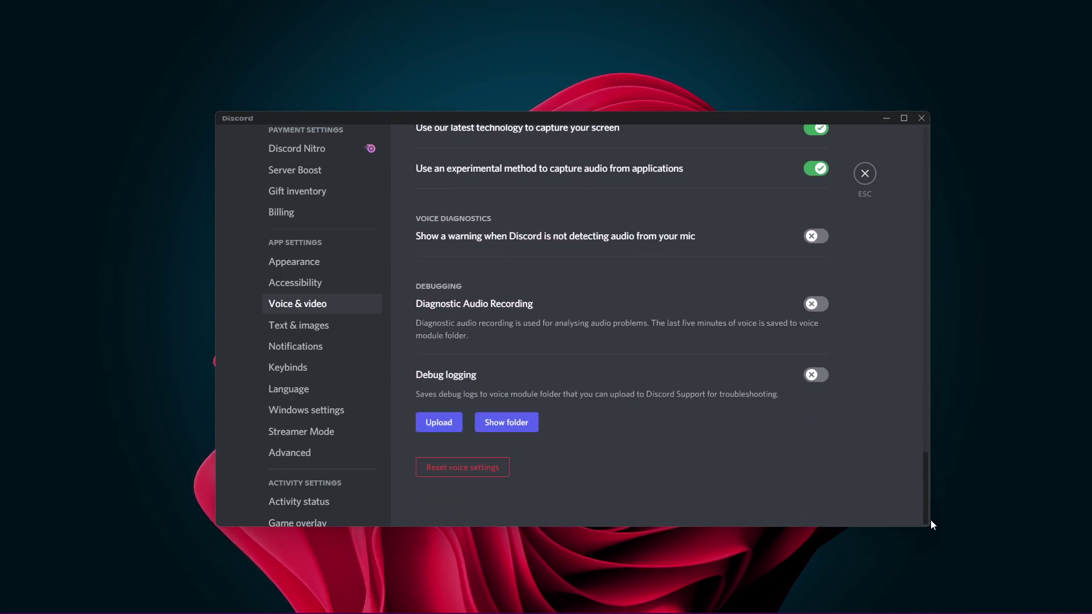
{"action": "scroll", "coordinate": [909, 449], "scroll_direction": "up", "scroll_amount": 4}
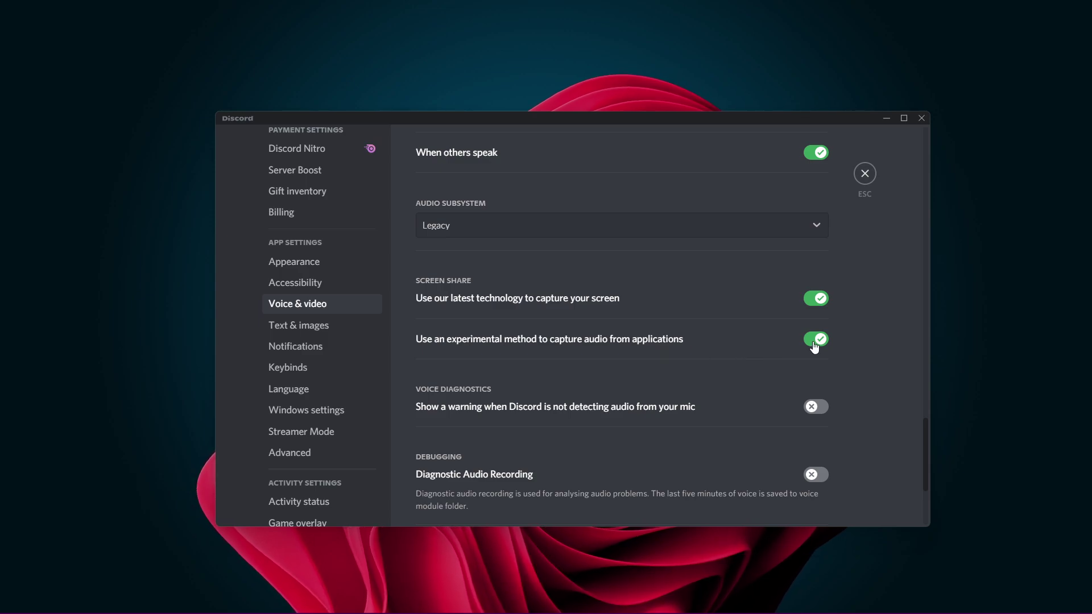
{"action": "left_click", "coordinate": [815, 340]}
{"action": "left_click", "coordinate": [816, 340]}
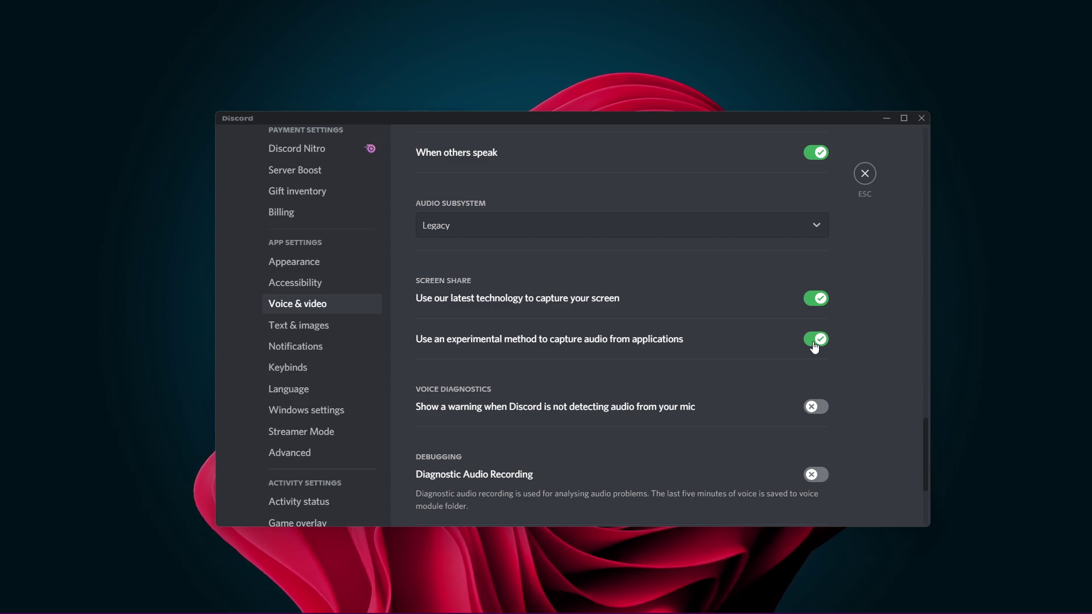
Switch to the browser and check service status, voice regions and system metrics on discordstatus.com, and return to the Discord settings
{"action": "mouse_move", "coordinate": [512, 612]}
{"action": "left_click", "coordinate": [482, 600]}
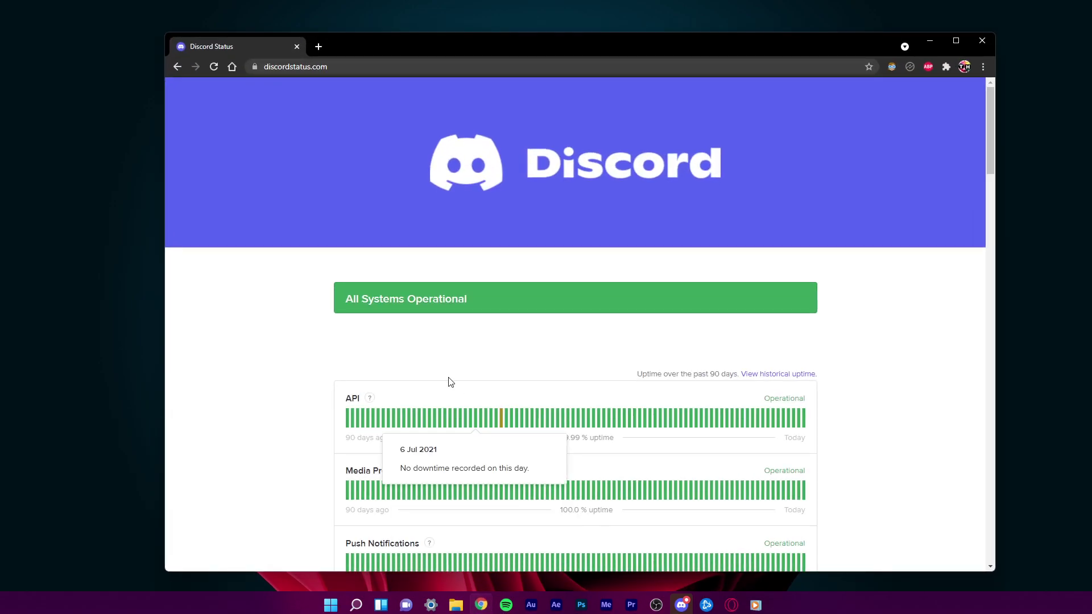
{"action": "middle_click", "coordinate": [274, 366]}
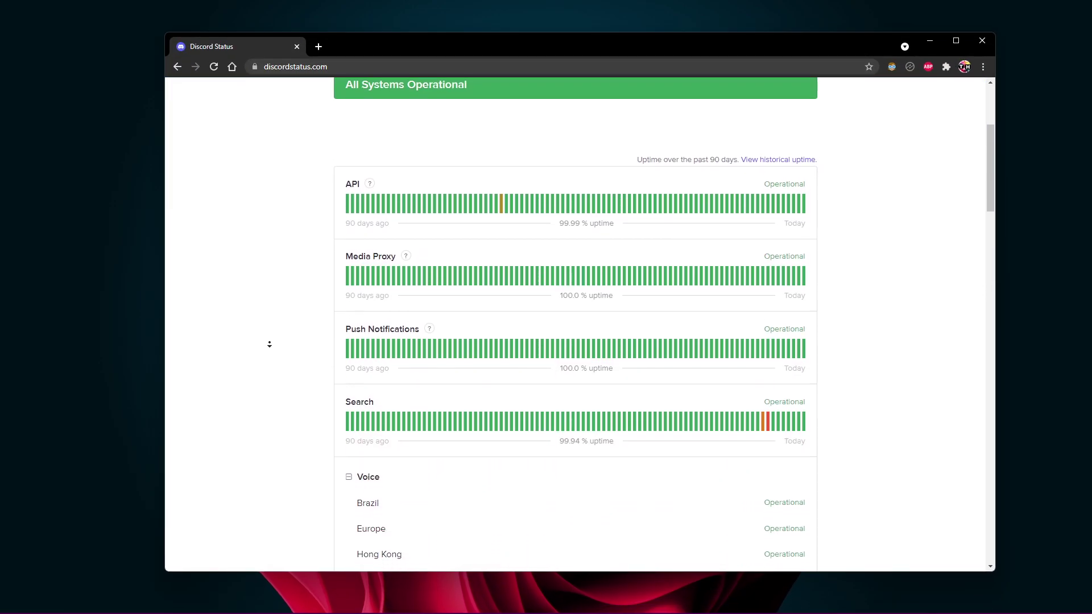
{"action": "left_click", "coordinate": [347, 234]}
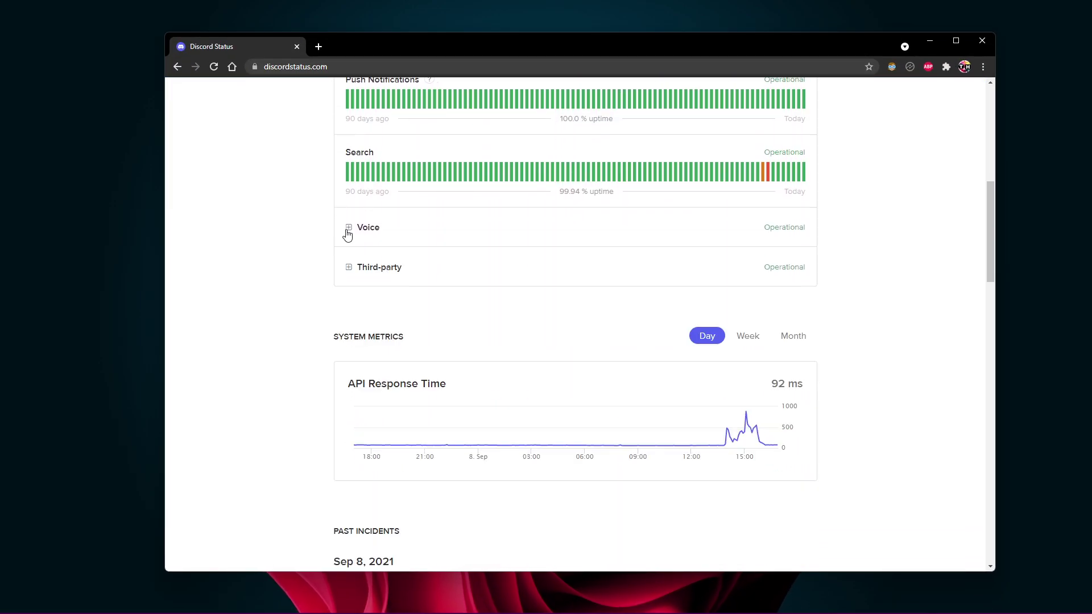
{"action": "left_click", "coordinate": [345, 234]}
{"action": "middle_click", "coordinate": [294, 322]}
{"action": "left_click", "coordinate": [296, 329]}
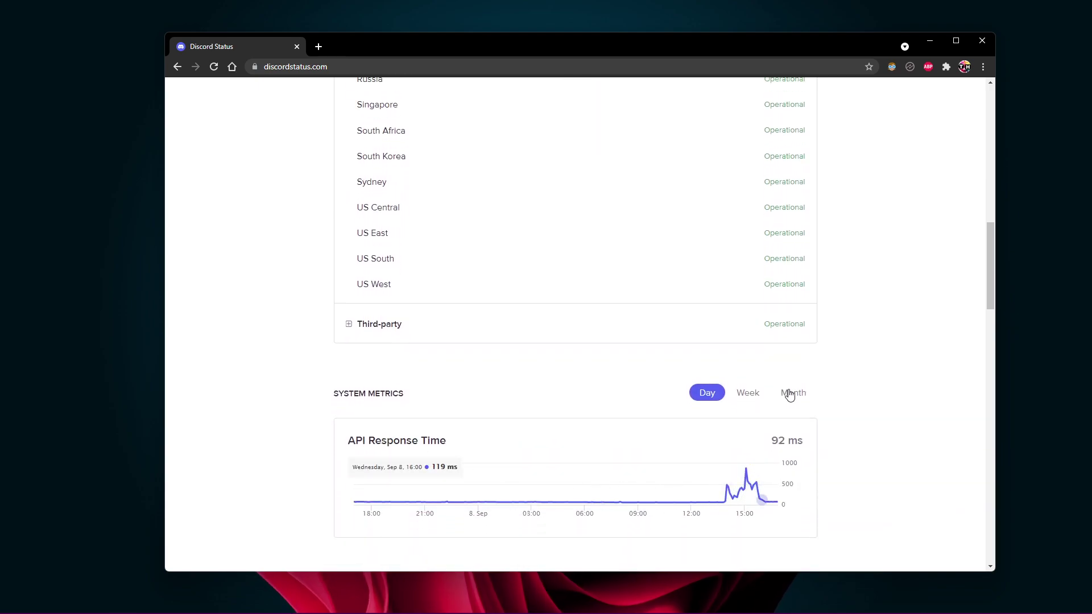
{"action": "left_click", "coordinate": [929, 41]}
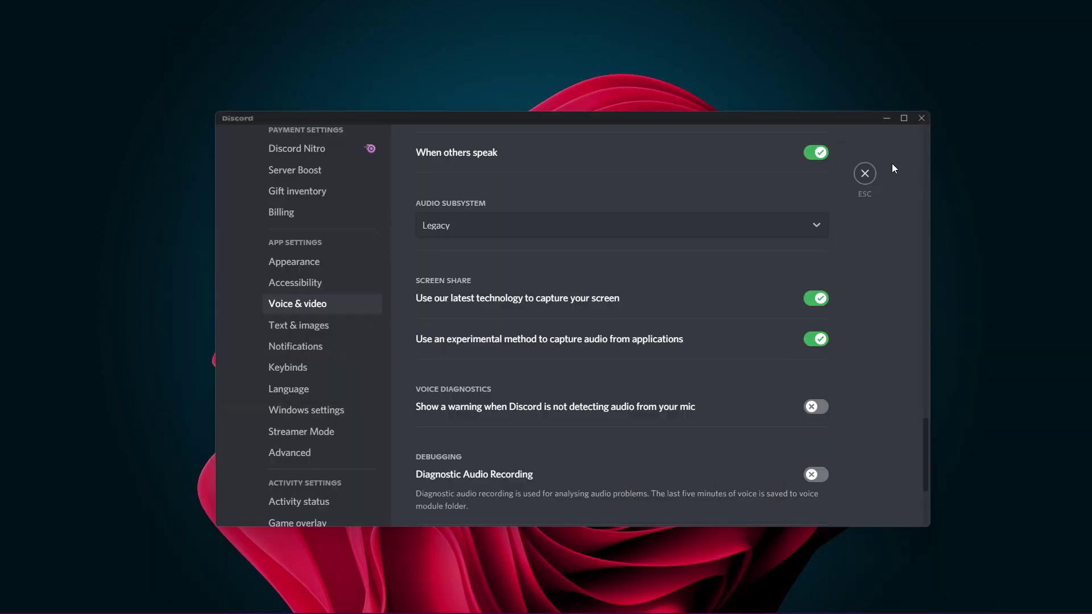
Choose a different audio subsystem in the voice settings and accept the Discord relaunch
{"action": "scroll", "coordinate": [879, 301], "scroll_direction": "up", "scroll_amount": 2}
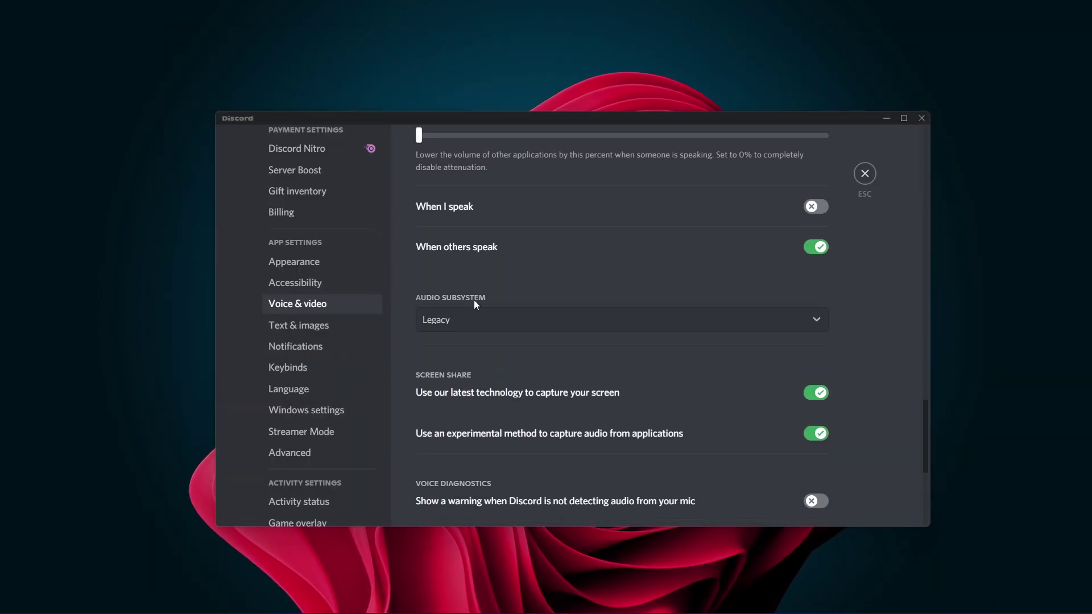
{"action": "left_click", "coordinate": [477, 320]}
{"action": "left_click", "coordinate": [475, 370]}
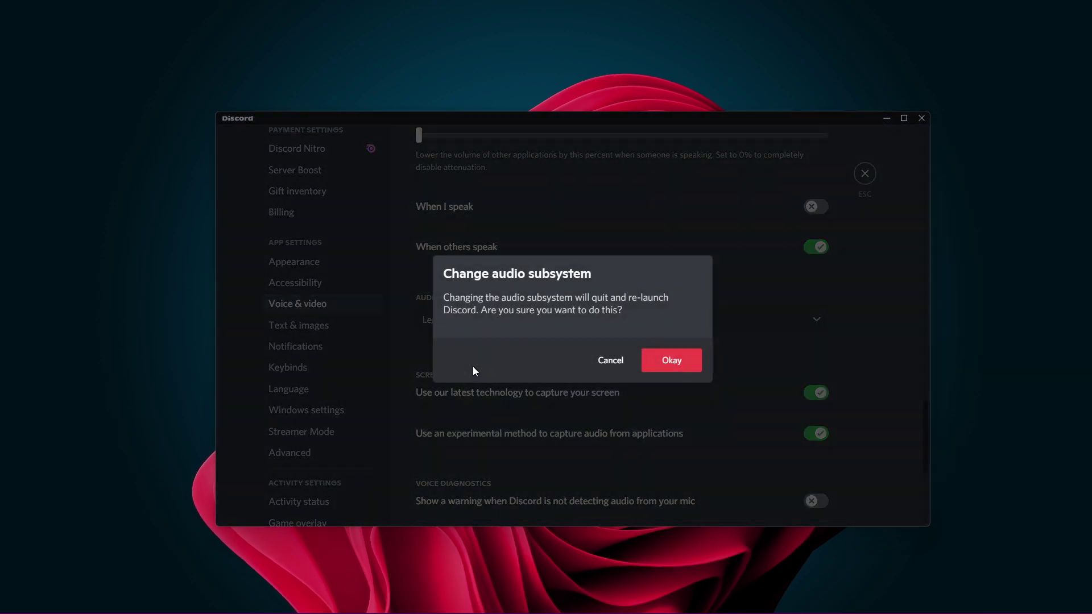
{"action": "left_click", "coordinate": [671, 364]}
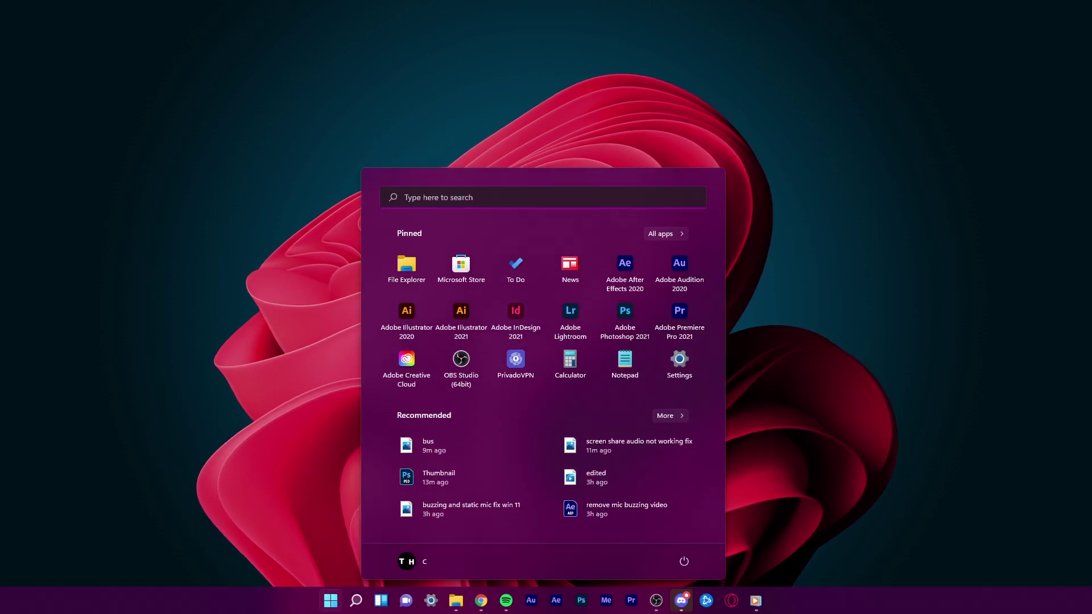
Open Device Manager, expand Audio inputs and outputs, and select the Scarlett 2i4 USB microphone
{"action": "type", "text": "device manager"}
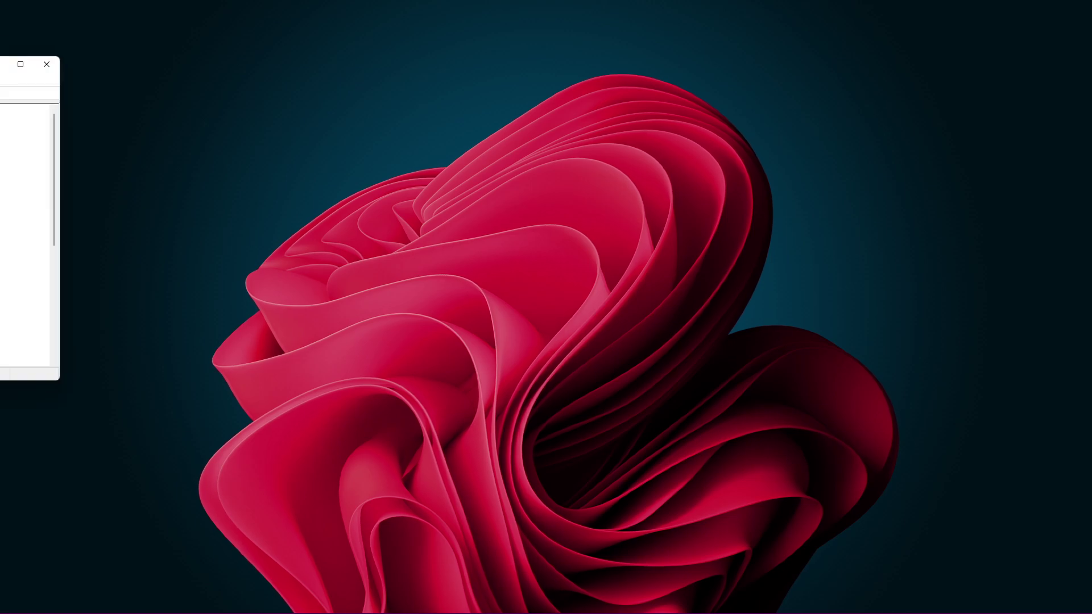
{"action": "left_click", "coordinate": [405, 191]}
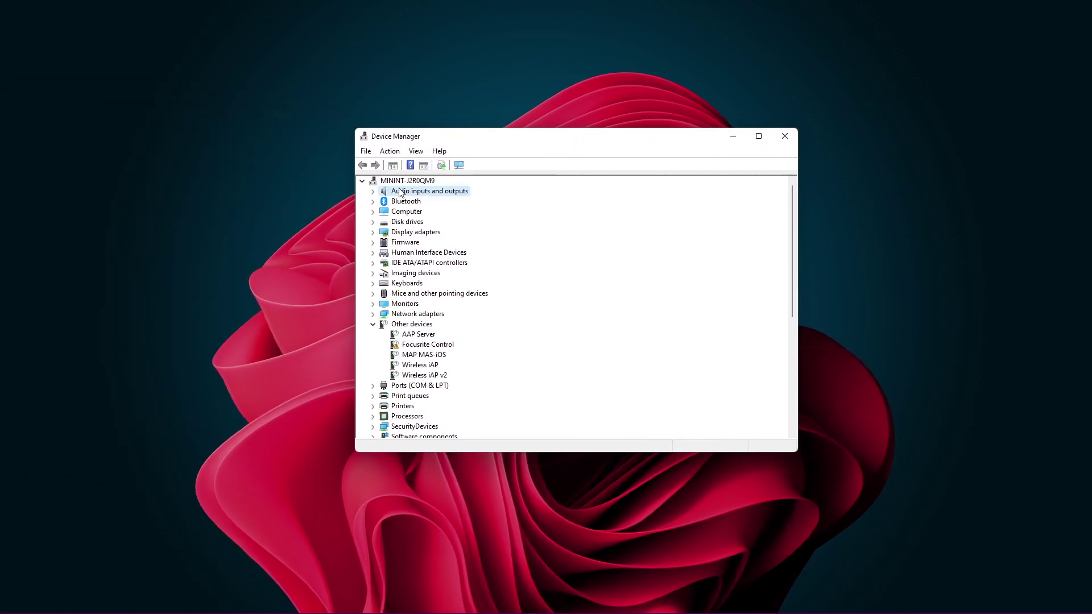
{"action": "left_click", "coordinate": [373, 192]}
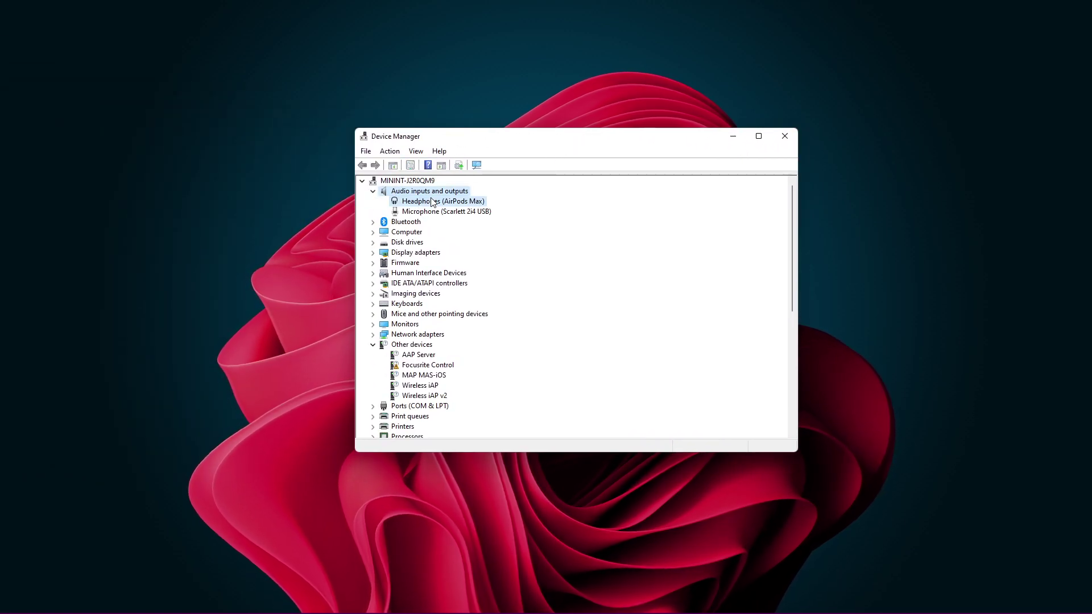
{"action": "left_click", "coordinate": [430, 201]}
{"action": "left_click", "coordinate": [435, 212]}
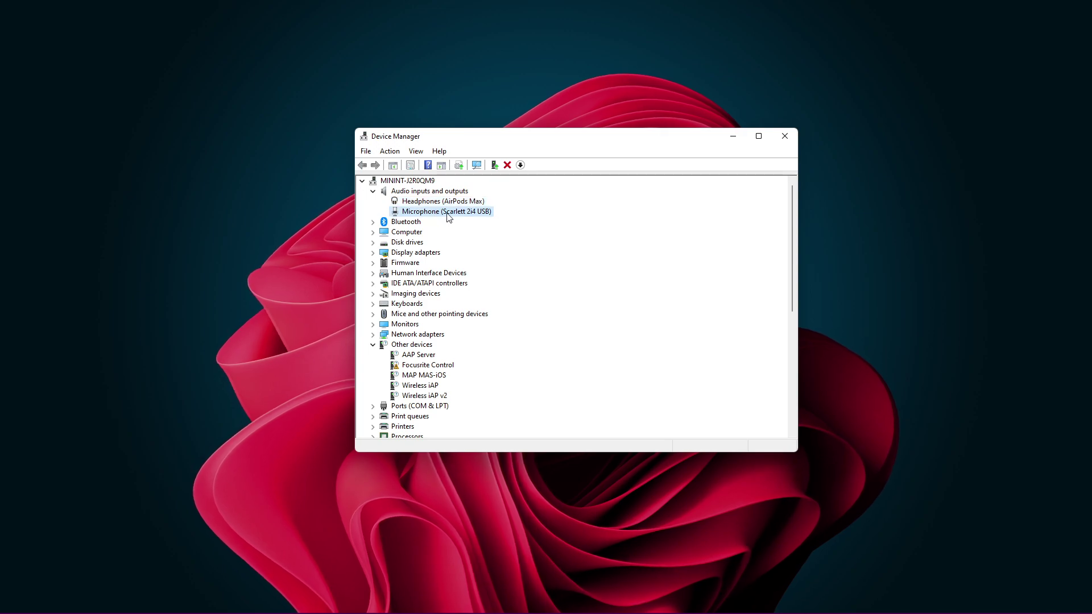
Examine the driver properties and driver update options of Microphone (Scarlett 2i4 USB), and close them without updating
{"action": "double_click", "coordinate": [448, 214]}
{"action": "left_click_drag", "start_coordinate": [550, 174], "coordinate": [599, 179]}
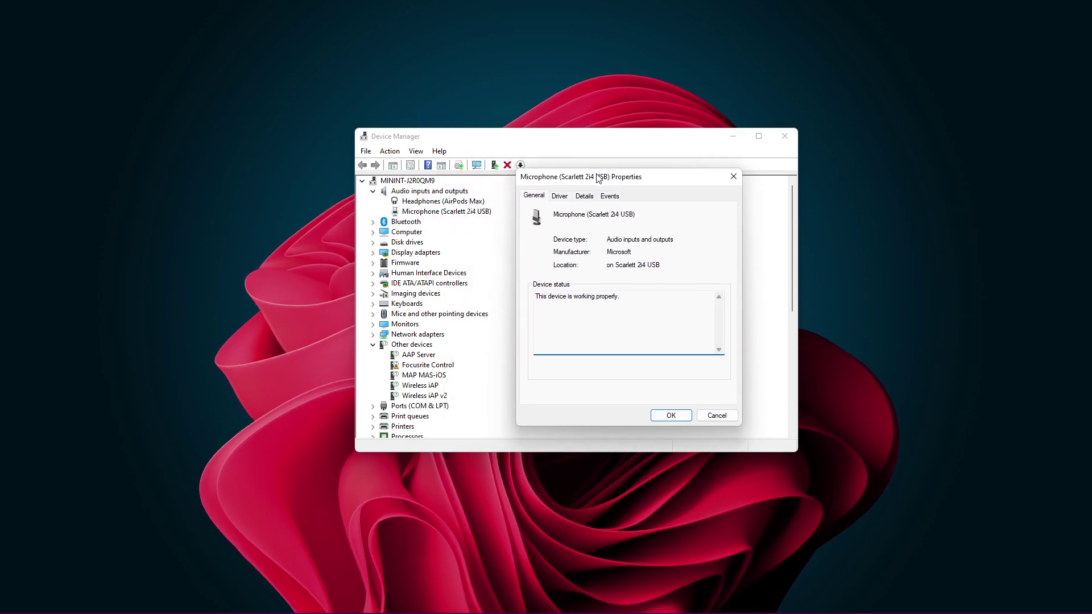
{"action": "left_click", "coordinate": [560, 197]}
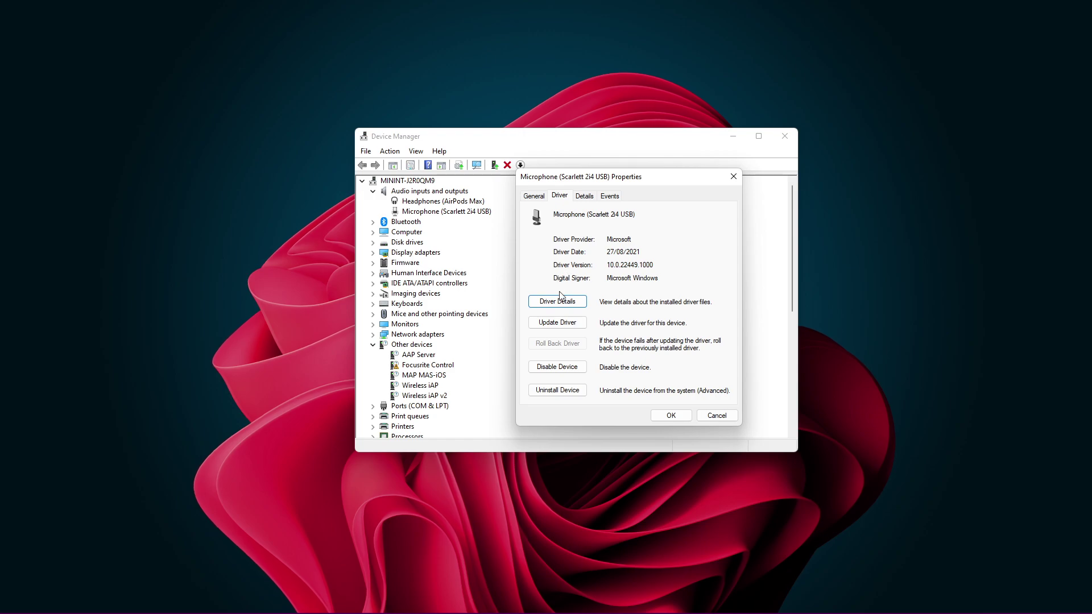
{"action": "left_click", "coordinate": [546, 321]}
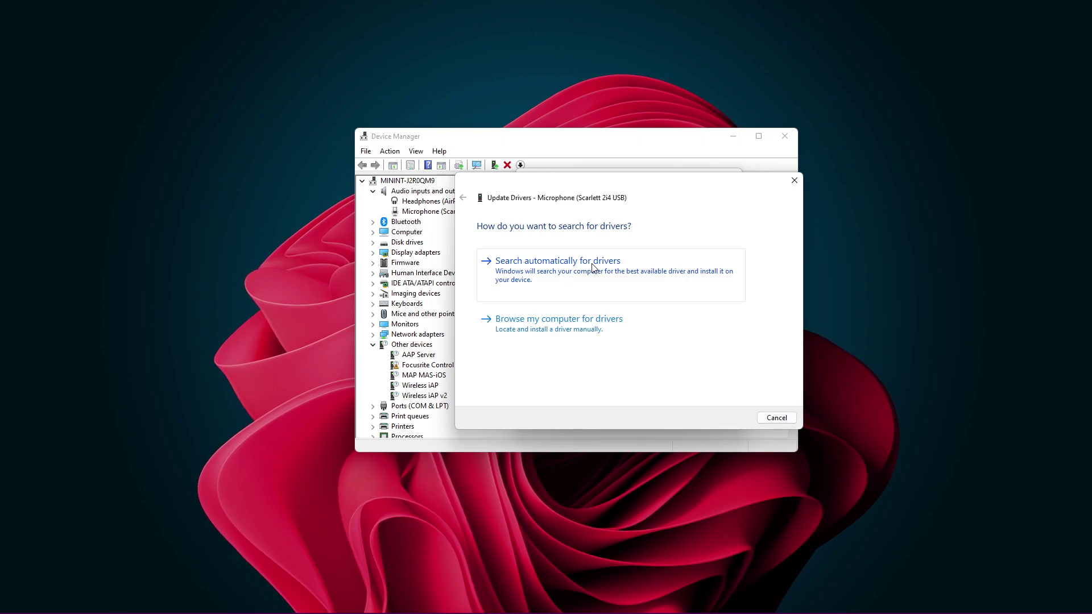
{"action": "left_click", "coordinate": [793, 181]}
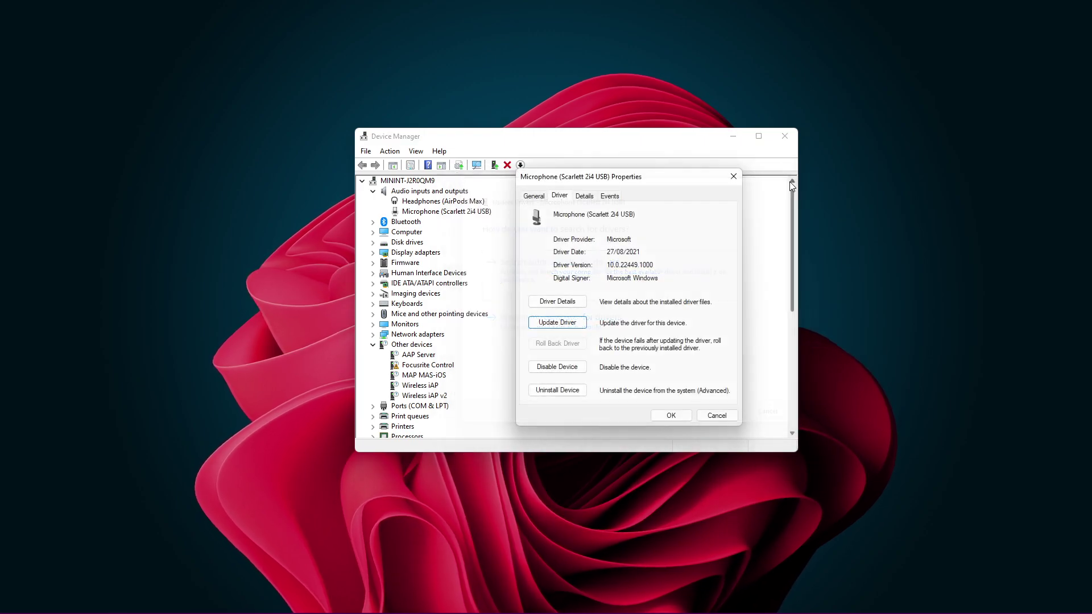
{"action": "left_click", "coordinate": [736, 177]}
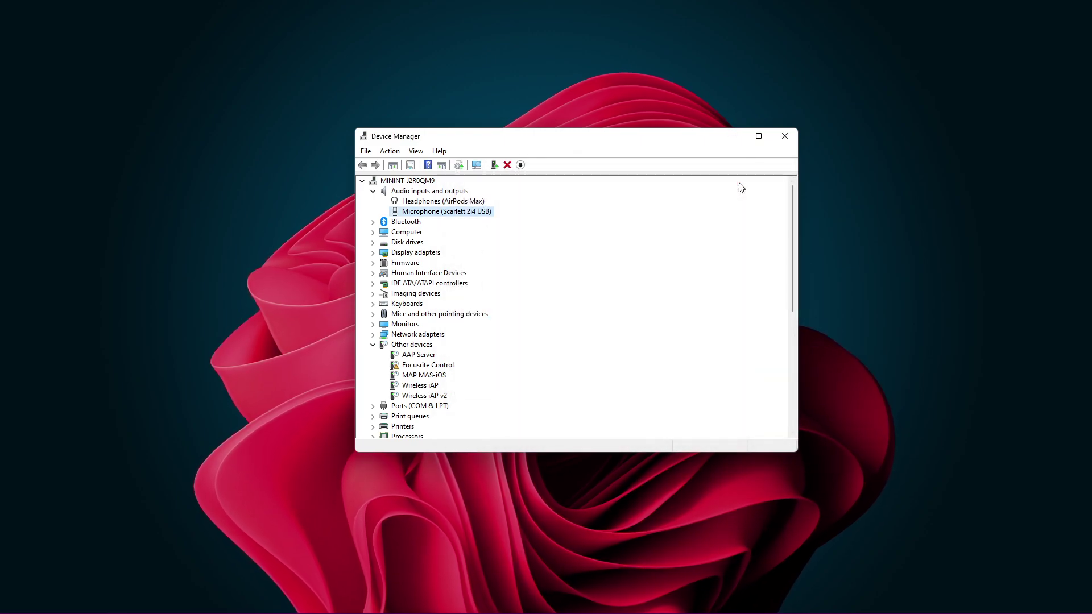
Collapse Audio inputs and outputs, and select Realtek High Definition Audio under Sound, video and game controllers
{"action": "left_click", "coordinate": [372, 192]}
{"action": "scroll", "coordinate": [524, 273], "scroll_direction": "down", "scroll_amount": 7}
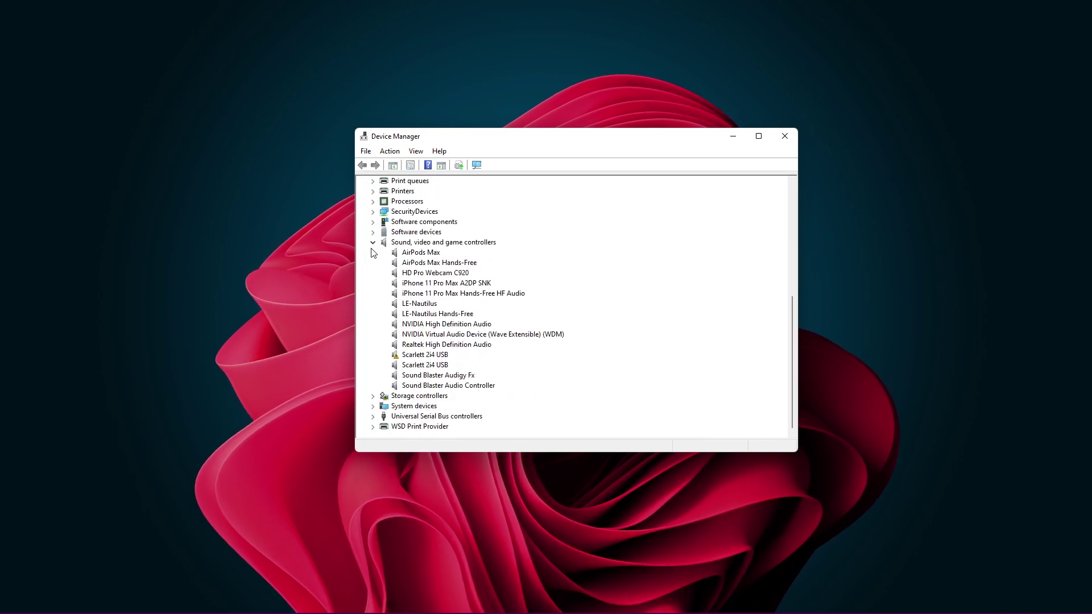
{"action": "left_click", "coordinate": [400, 247]}
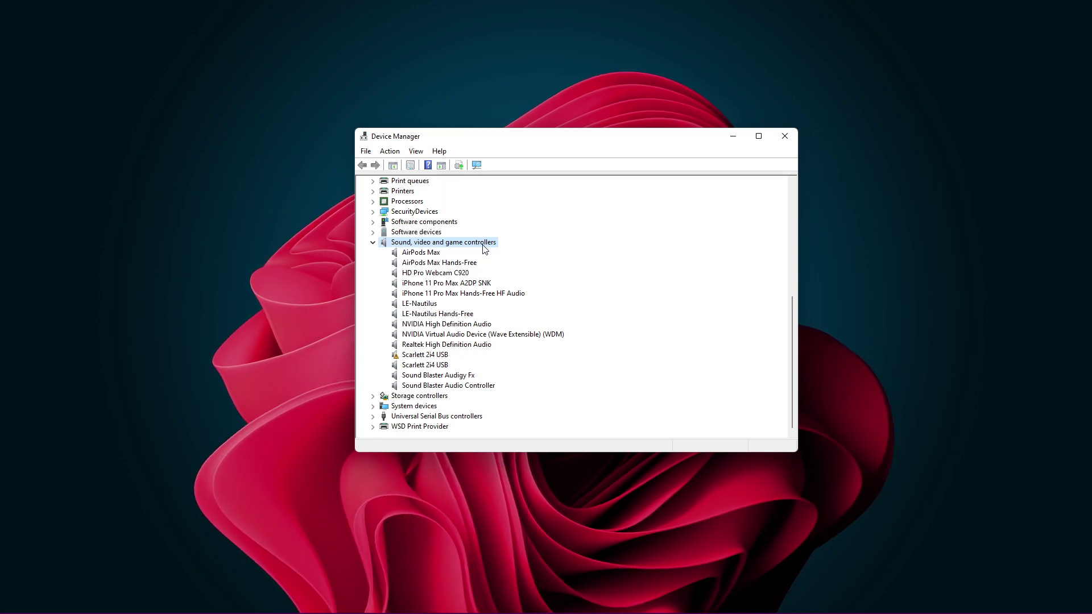
{"action": "left_click", "coordinate": [459, 346]}
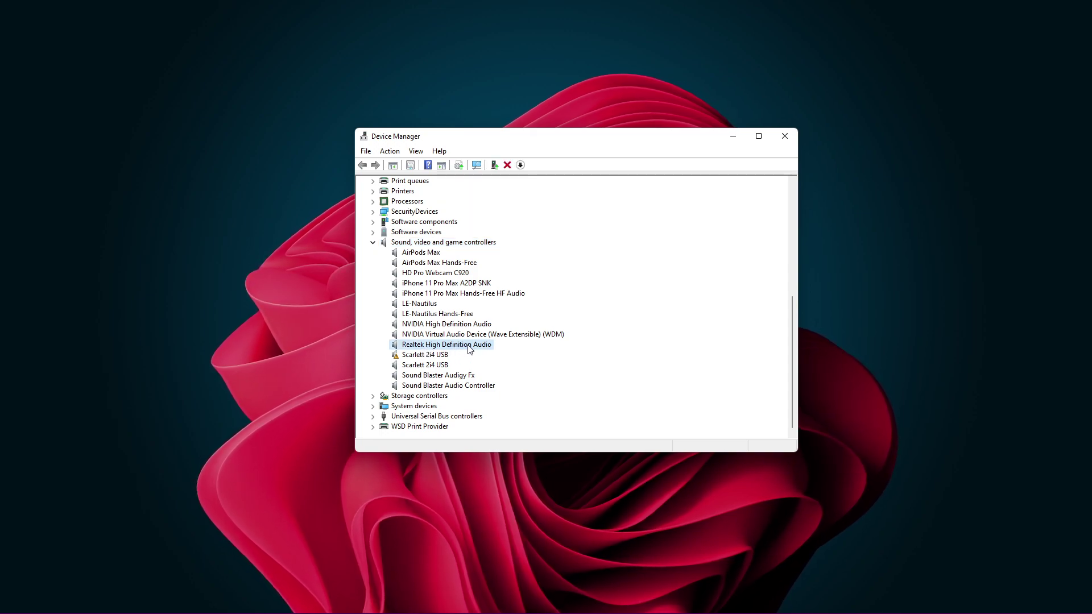
Examine the driver properties and driver update options of Realtek High Definition Audio, and close the update wizard without searching for drivers
{"action": "double_click", "coordinate": [470, 345]}
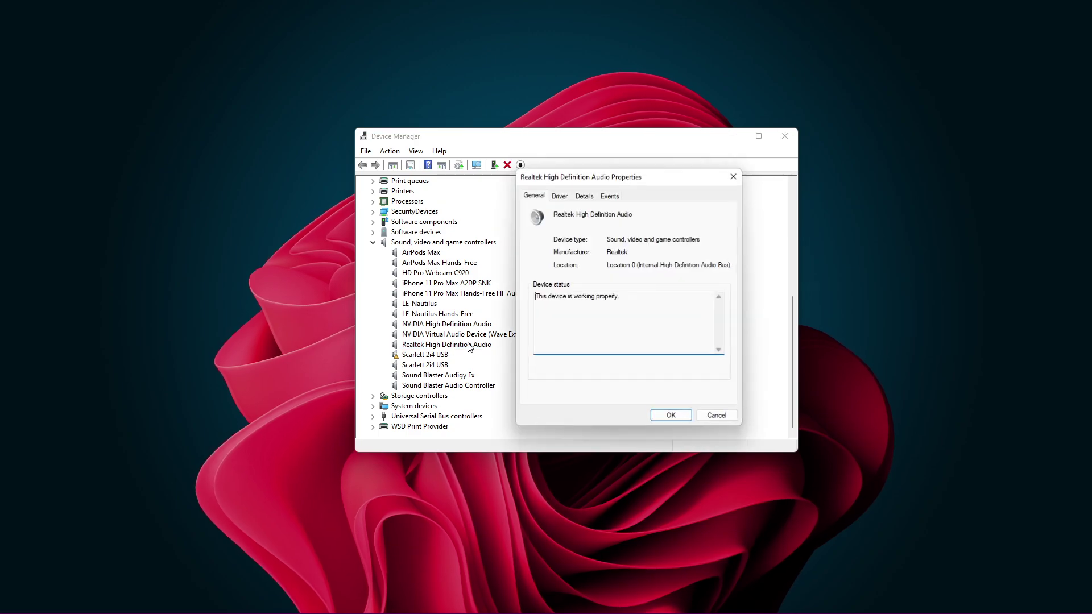
{"action": "left_click", "coordinate": [559, 196]}
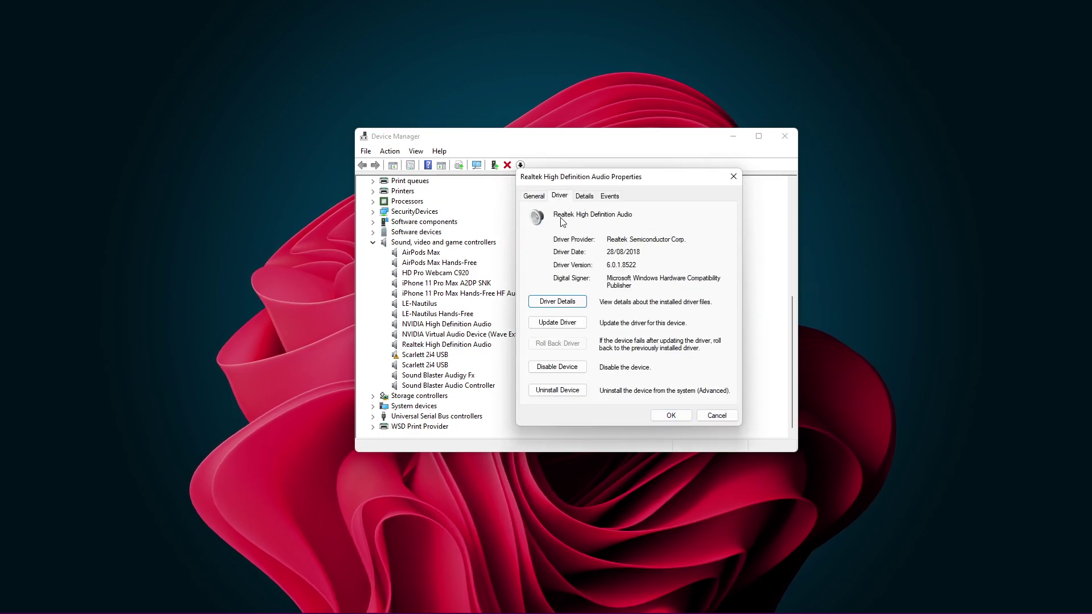
{"action": "left_click", "coordinate": [539, 324]}
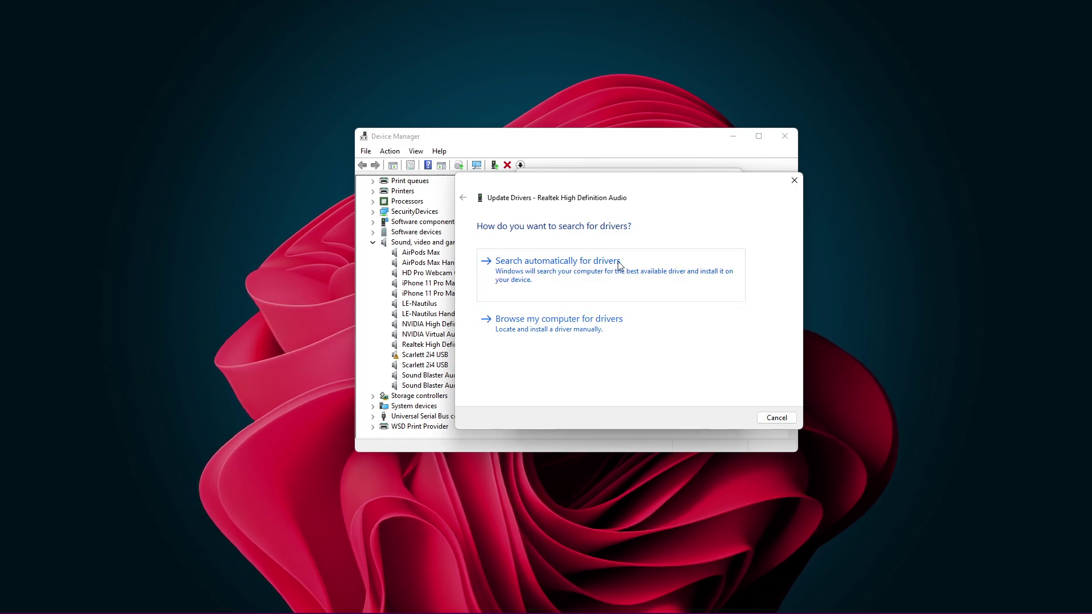
{"action": "left_click", "coordinate": [795, 181]}
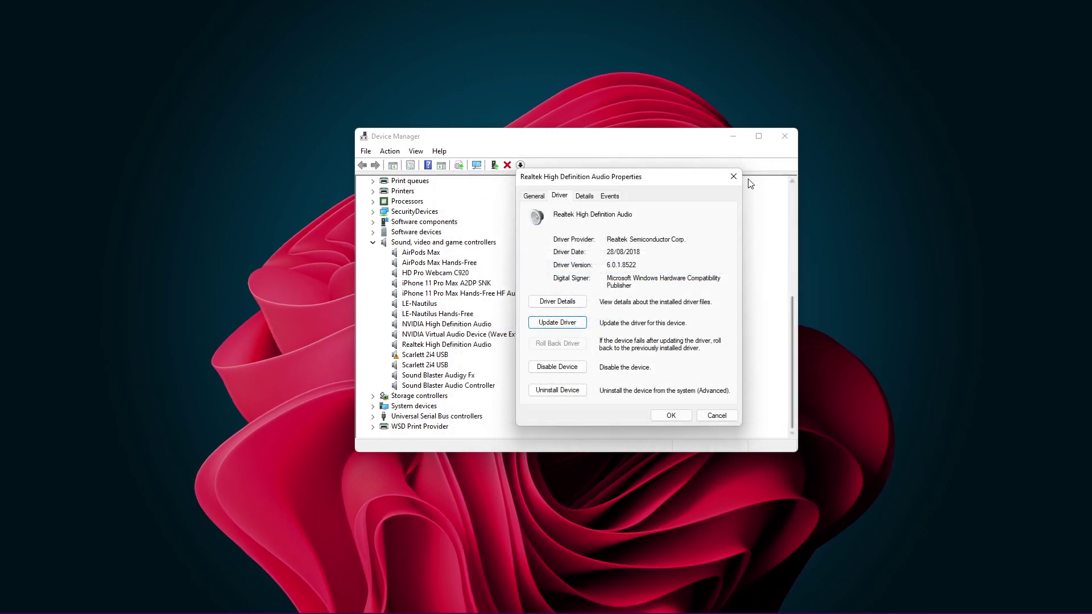